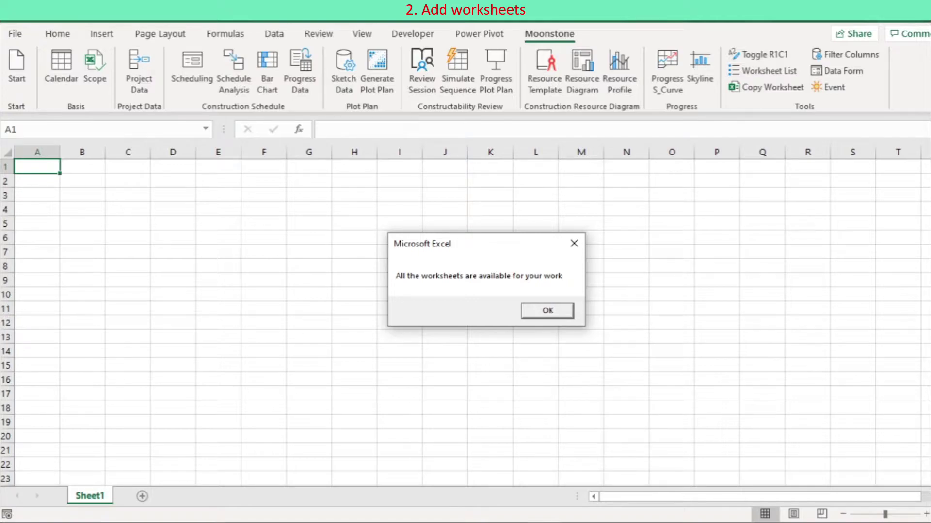
Review the newly added worksheets, including Project Data, Construction Sch, Progress Data, PlotPlan, Resource Chart and Resource Supply
key("Return")
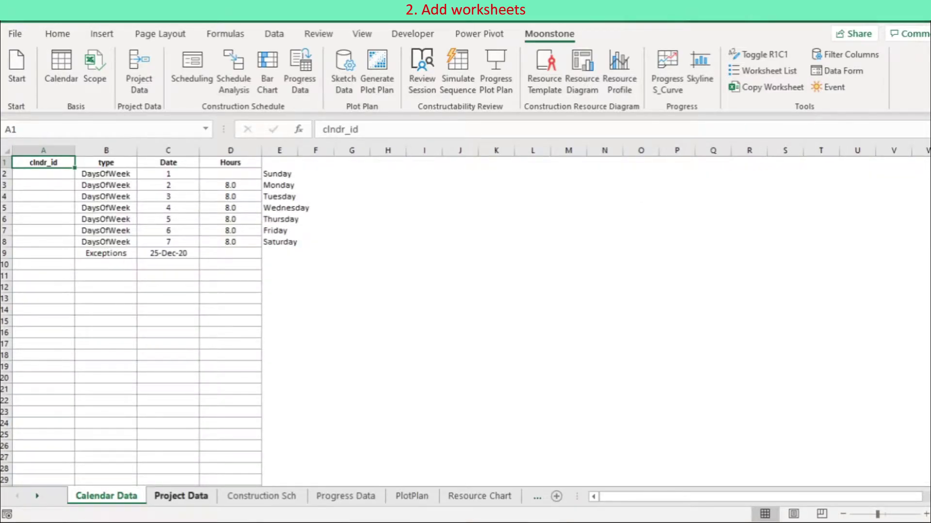
left_click(181, 495)
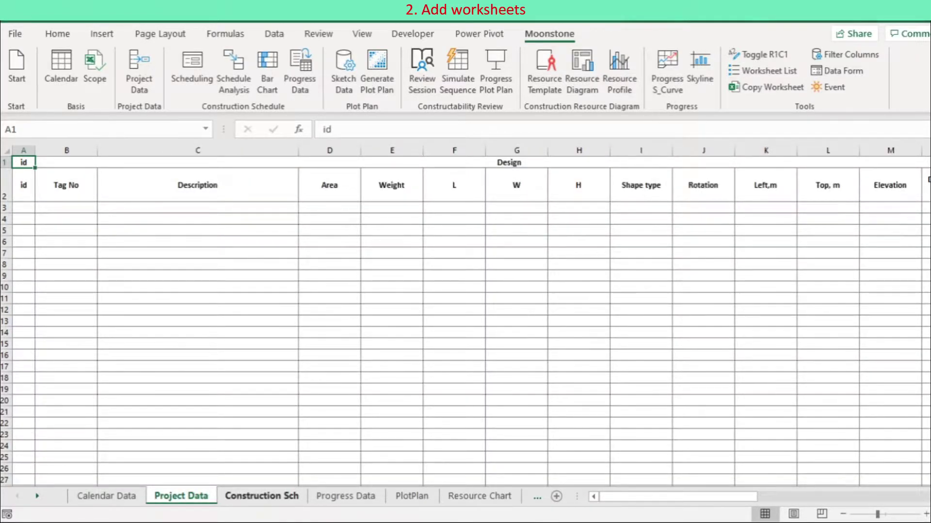
left_click(262, 496)
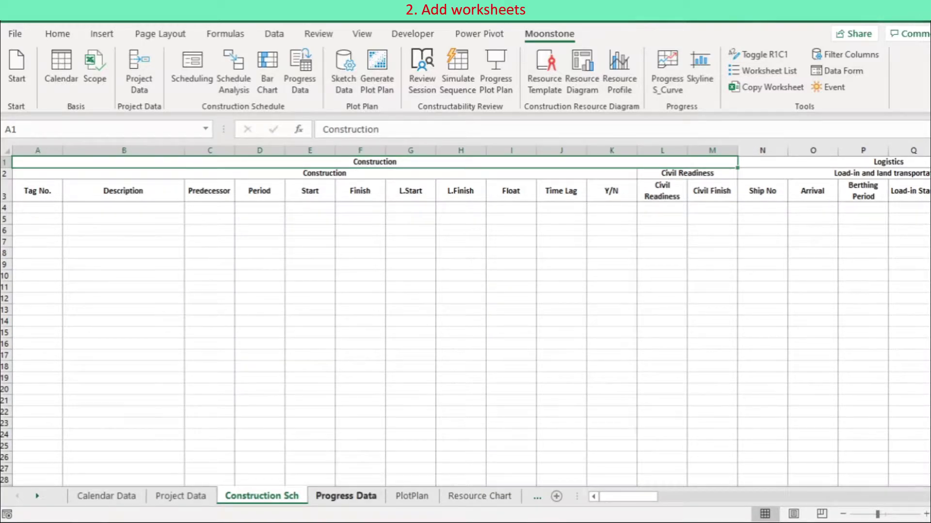
left_click(346, 495)
left_click(411, 495)
left_click(480, 496)
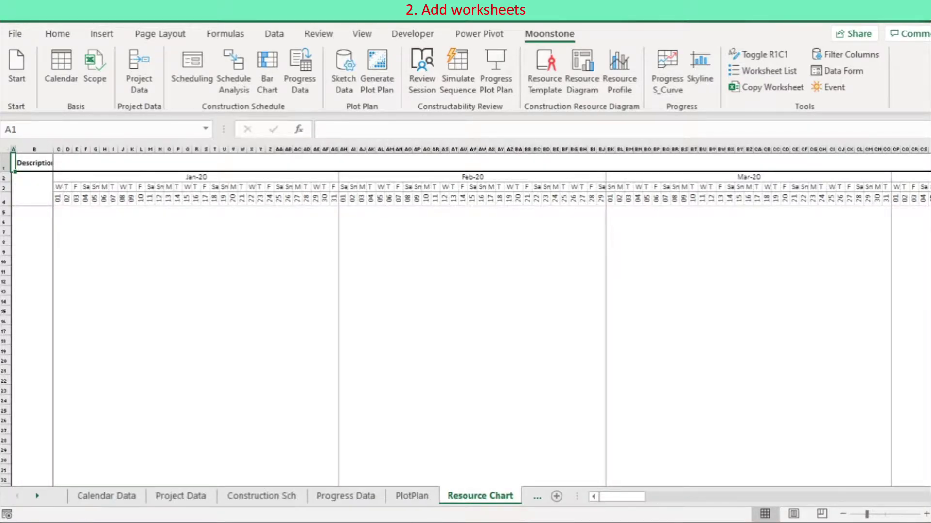
left_click(37, 497)
left_click(37, 497)
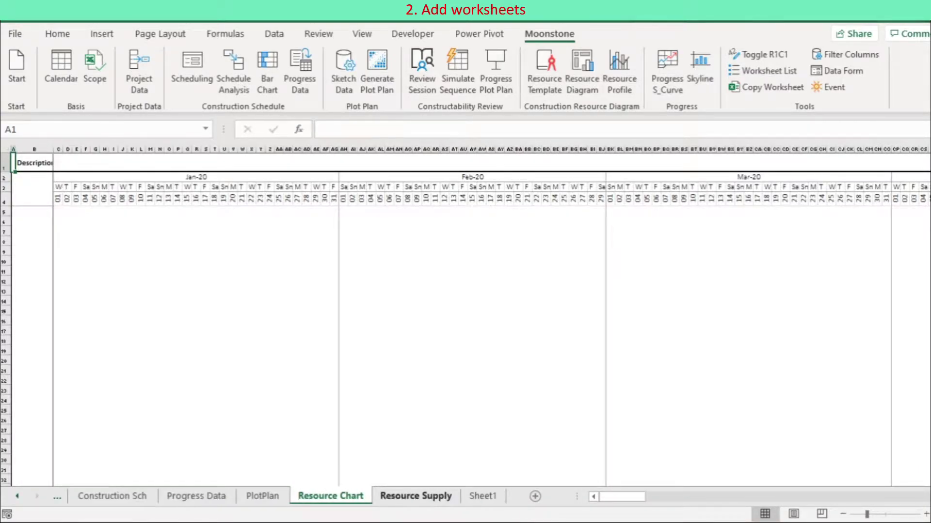
left_click(416, 496)
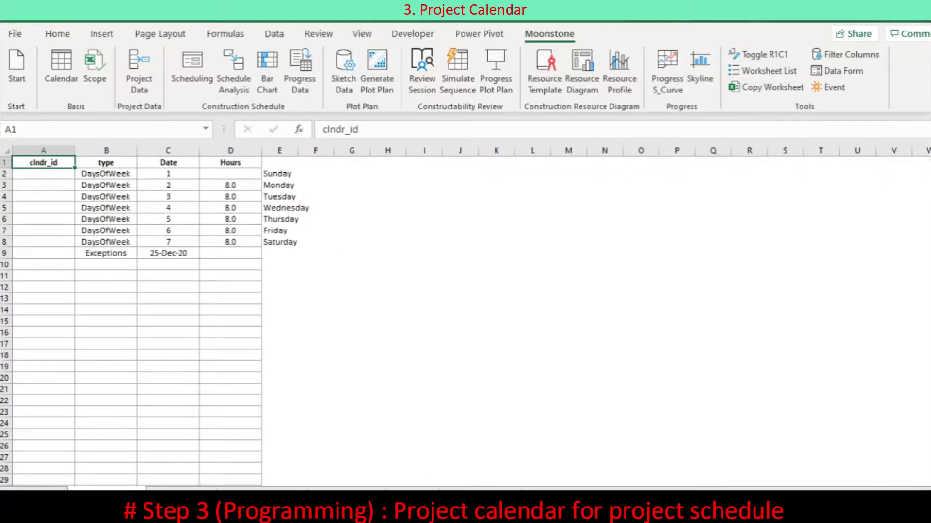
Set the project calendar's source to a P6 Xer file and load 3GI_Schedule_Refresh.xer
left_click(61, 70)
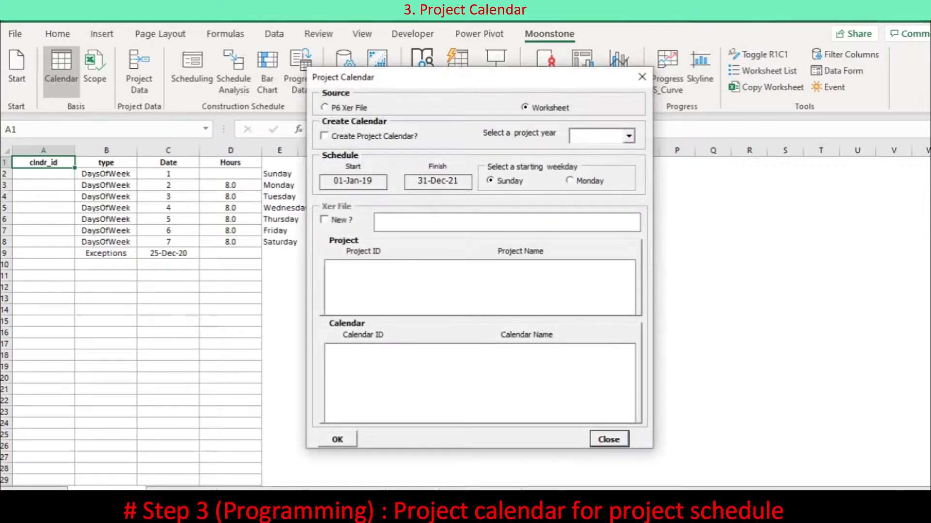
left_click(349, 108)
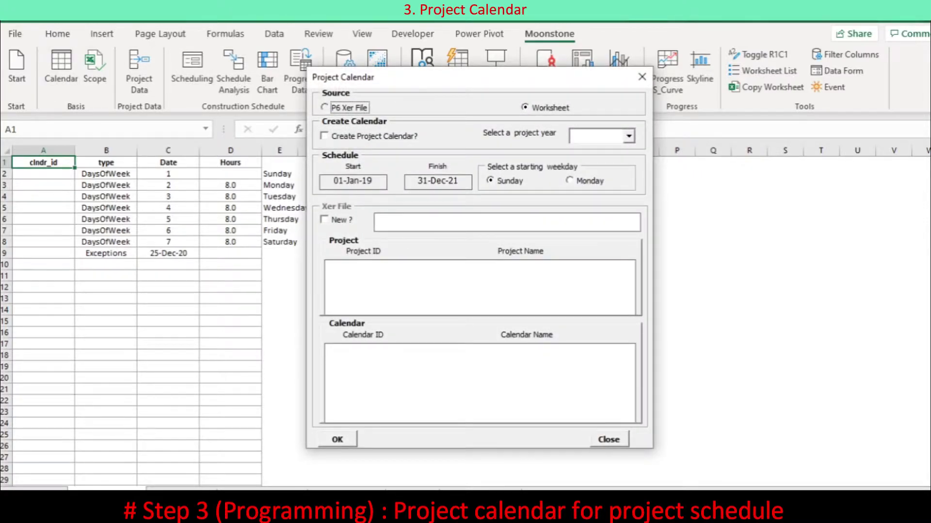
double_click(543, 199)
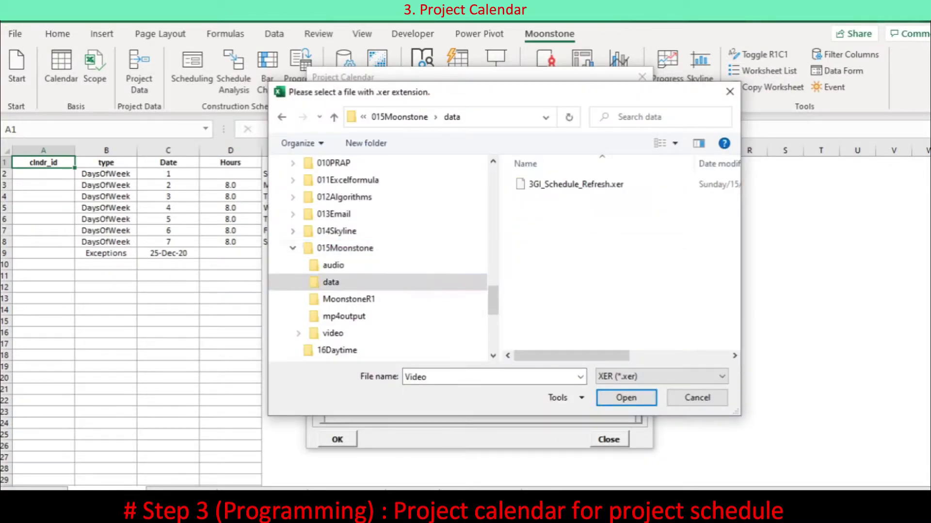
double_click(582, 185)
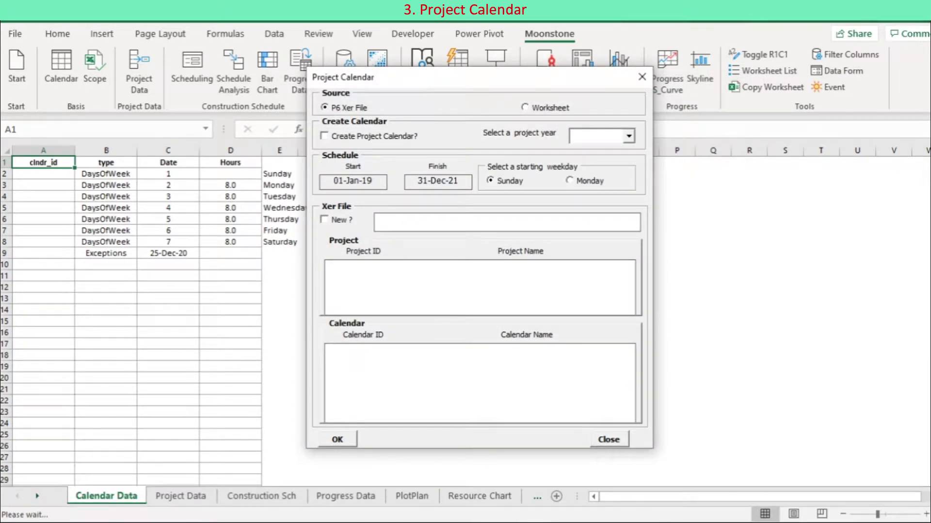
Generate the Calendar Data worksheet and the 2021 project calendar from calendar 2870, 3GI - 7 day work week
left_click_drag(629, 369, 629, 389)
left_click(458, 385)
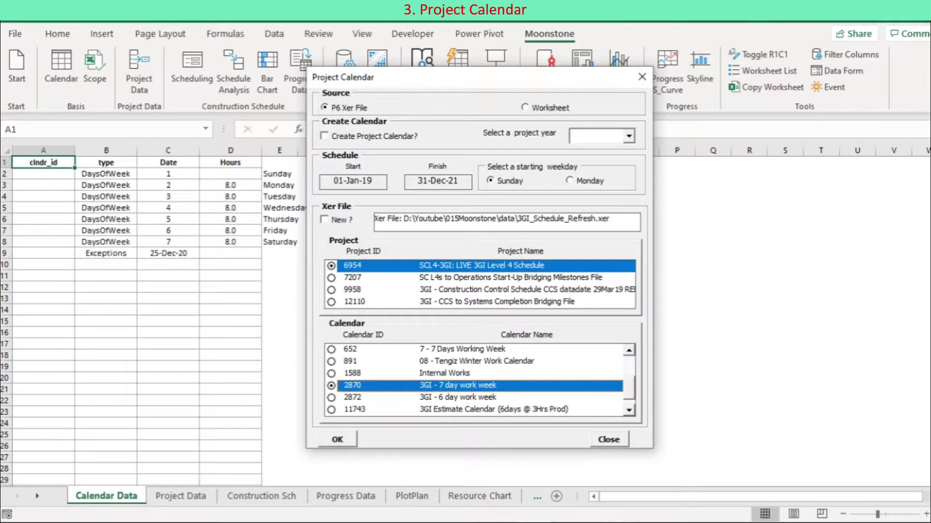
left_click(337, 439)
left_click_drag(436, 78, 730, 131)
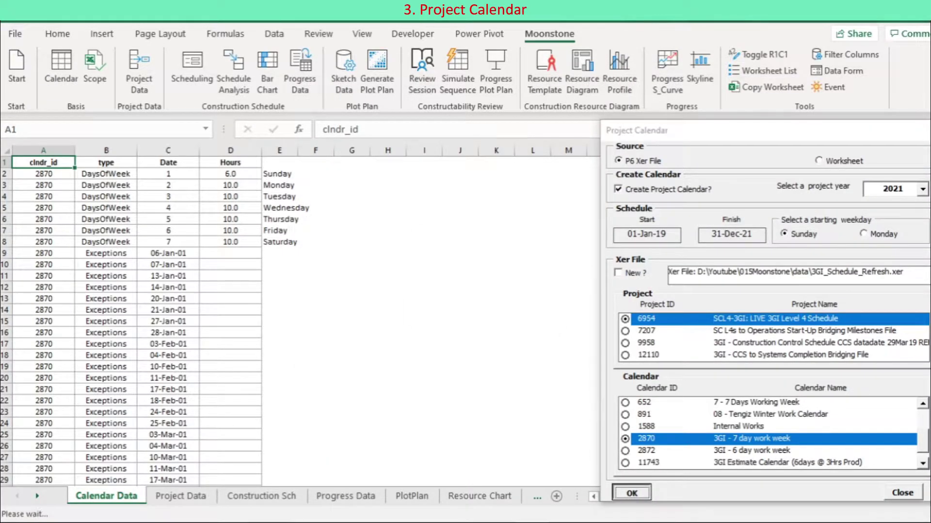
key("Return")
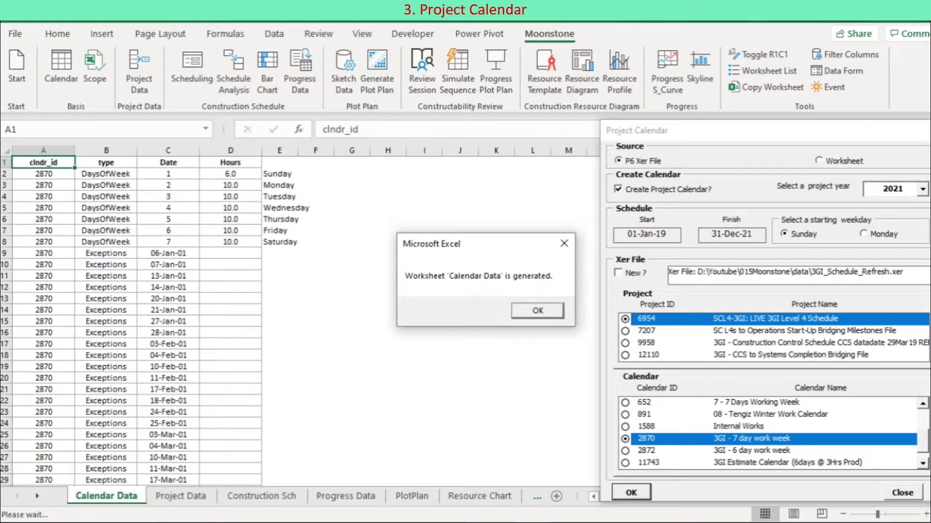
key("Return")
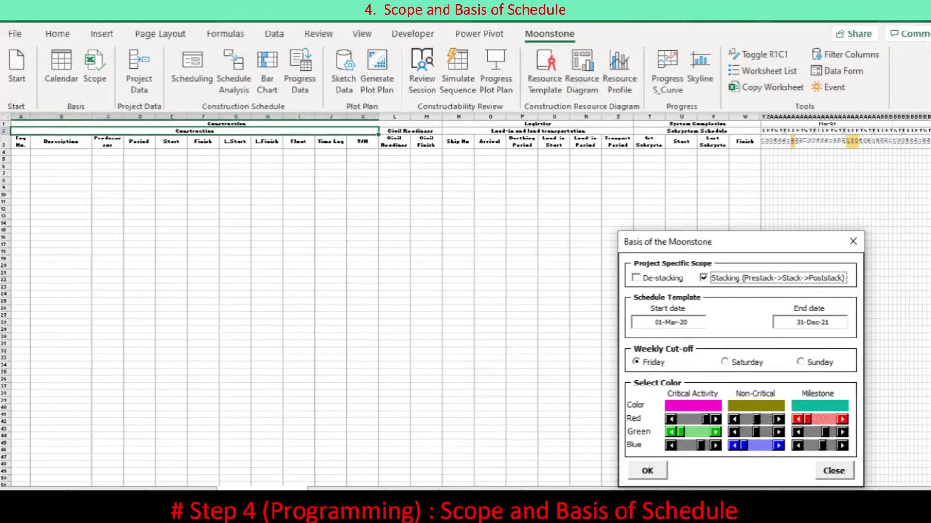
Turn off Stacking in the schedule basis and set the schedule template's start date to 01-Jan-20
key("space")
left_click(687, 322)
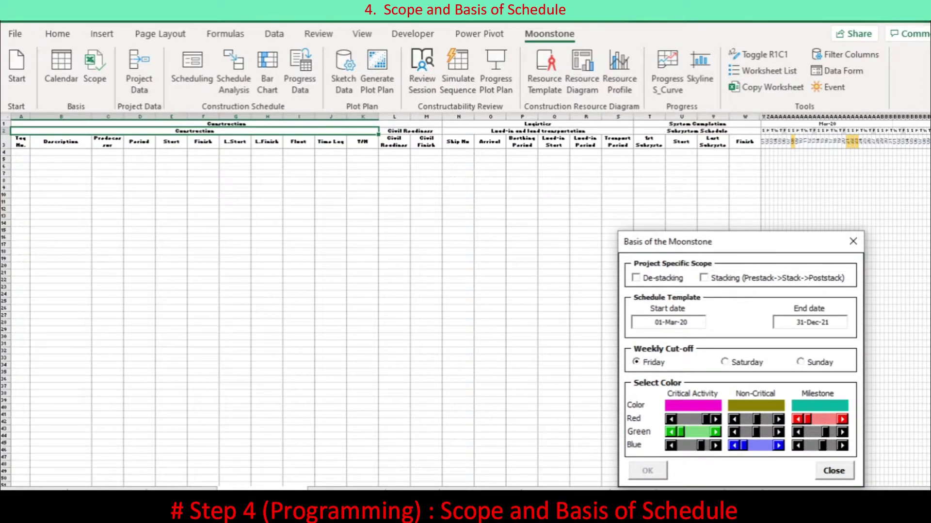
double_click(675, 323)
type("Jan")
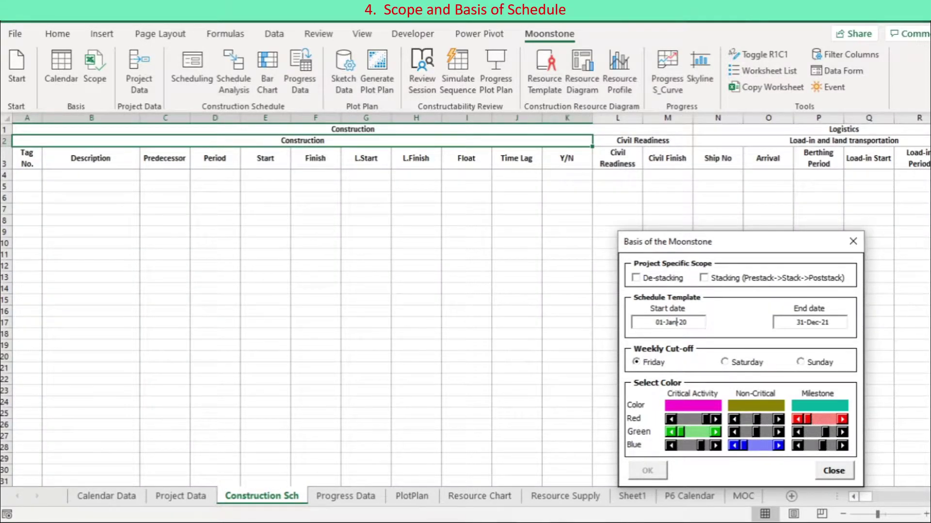
left_click(834, 471)
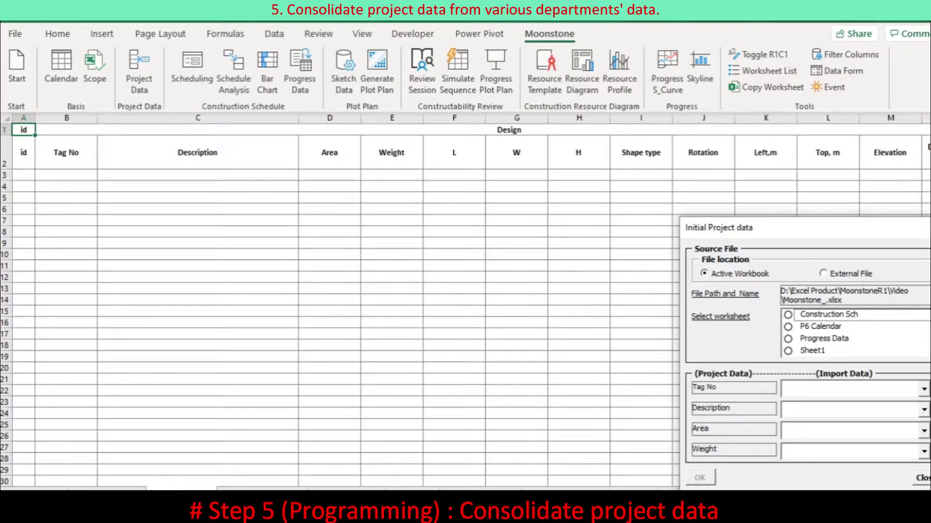
Choose the Design Data worksheet of the external file DesignData.xlsx as the source for the initial project data
left_click(849, 273)
double_click(756, 275)
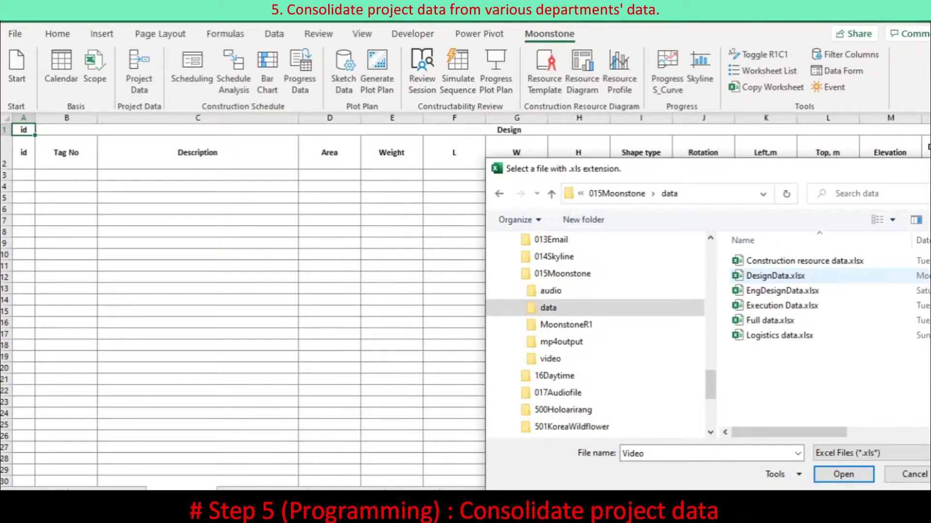
double_click(784, 275)
left_click(820, 315)
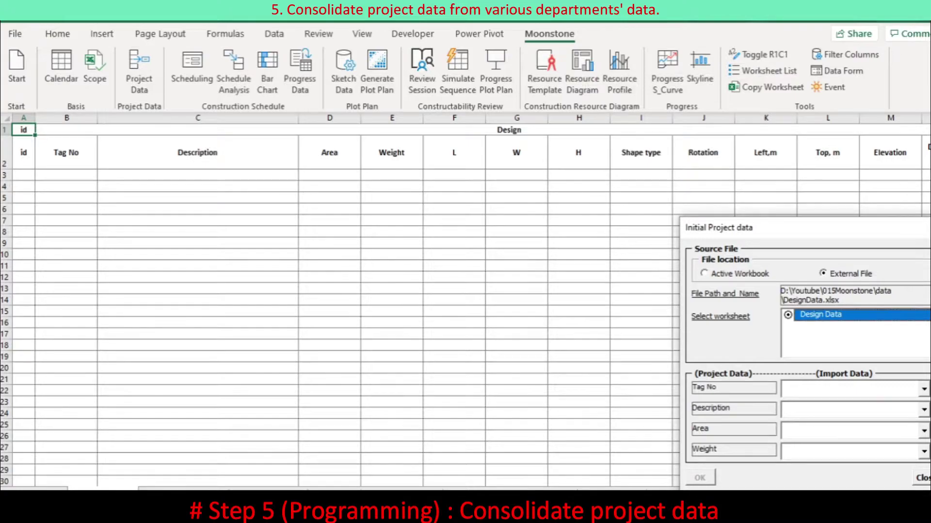
Map the Tag No, Description, Area and Weight project fields to the matching columns of the design data
left_click(924, 389)
left_click_drag(924, 426, 924, 450)
left_click(820, 463)
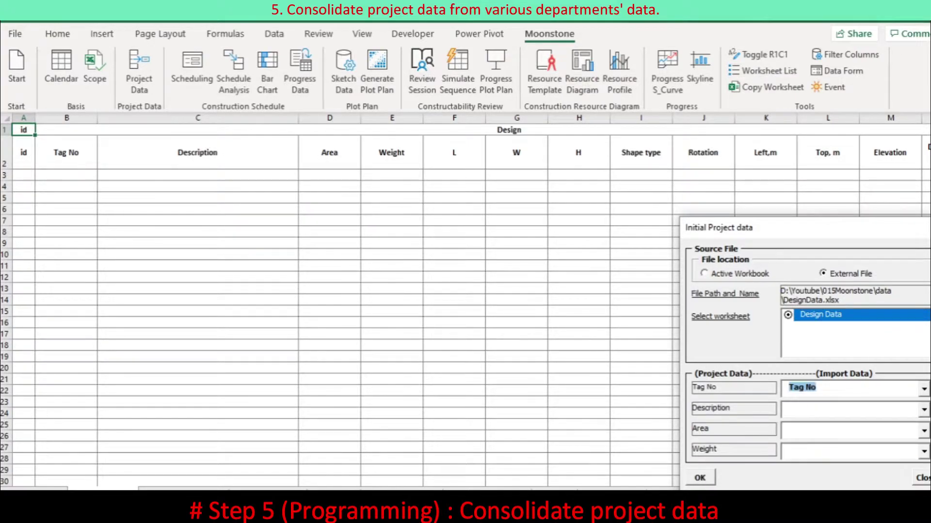
left_click(924, 410)
left_click(822, 437)
left_click(924, 431)
left_click(809, 446)
left_click(924, 452)
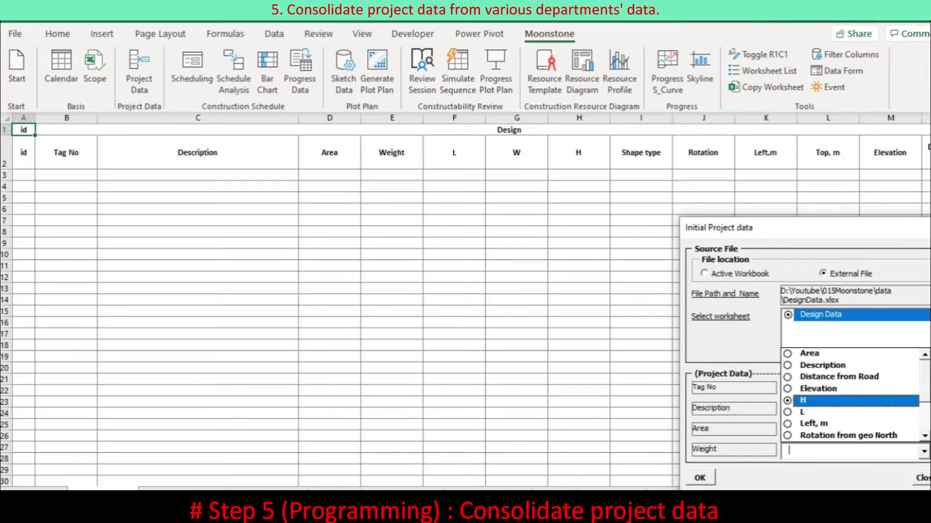
left_click(925, 436)
left_click_drag(925, 386, 924, 408)
left_click(815, 436)
Map the Length, m field to import column L and the Width, m field to column W
scroll(853, 419, "down", 3)
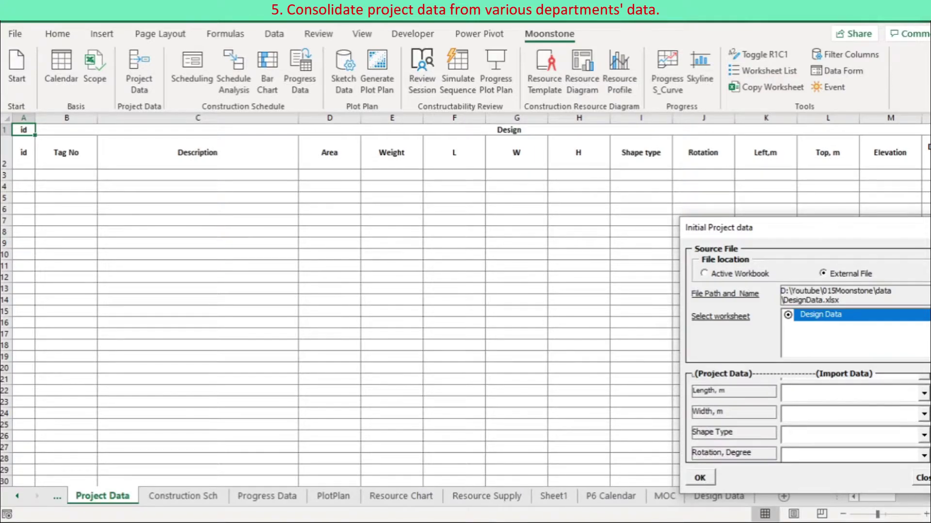
left_click(924, 393)
left_click(805, 470)
left_click(924, 414)
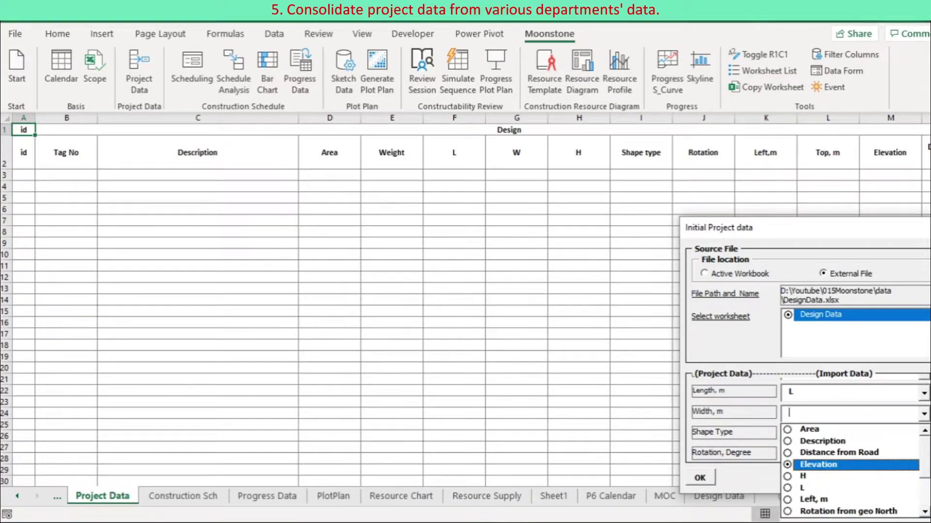
scroll(848, 465, "down", 2)
left_click(804, 499)
Map Shape Type to the Shape type column and Rotation, Degree to Rotation from geo North
left_click(924, 435)
scroll(849, 375, "down", 2)
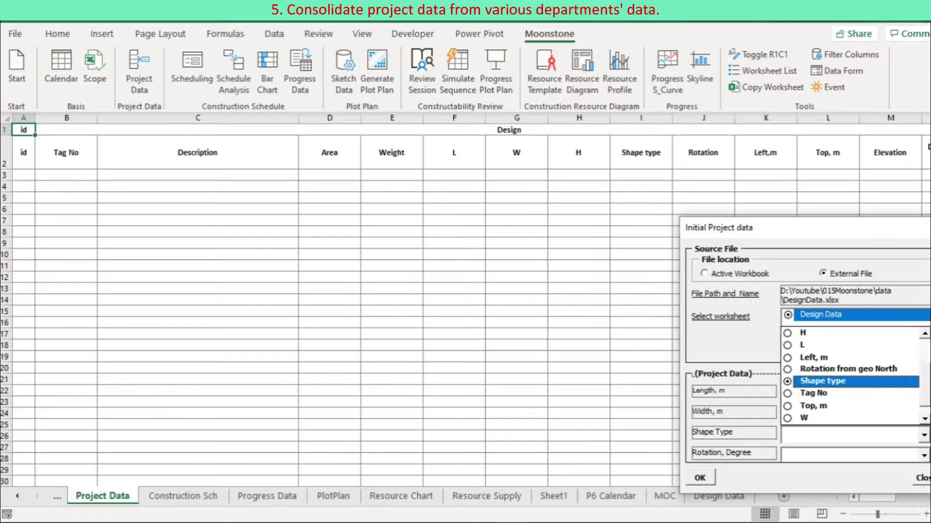
left_click(819, 378)
left_click(923, 455)
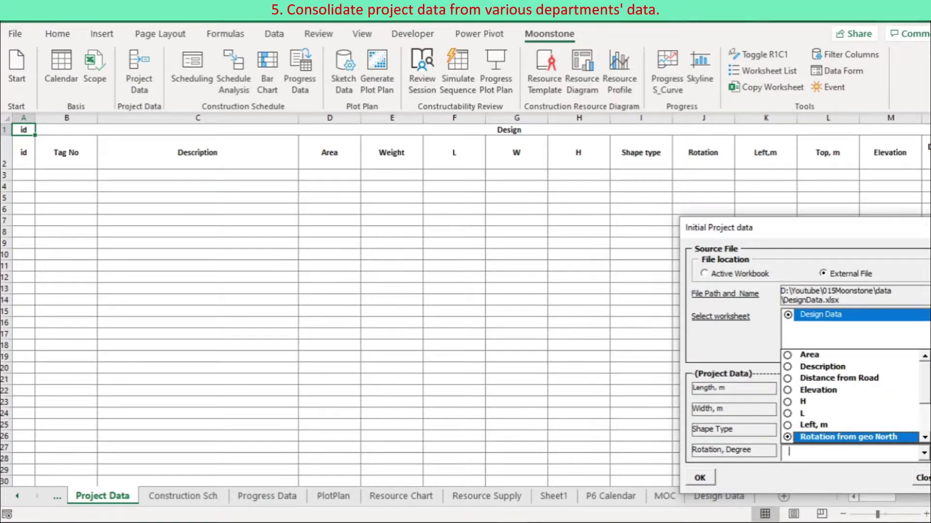
left_click(848, 437)
Map the Left, m field to import column L and the Top, m field to the Top, m column
scroll(848, 419, "down", 1)
left_click(923, 446)
left_click(815, 410)
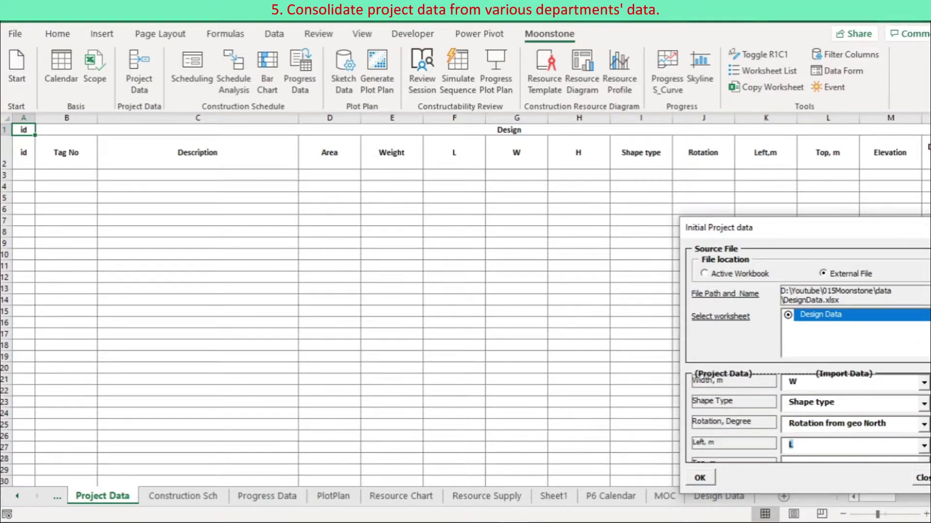
scroll(804, 417, "down", 1)
left_click(923, 455)
scroll(849, 397, "down", 2)
left_click(804, 416)
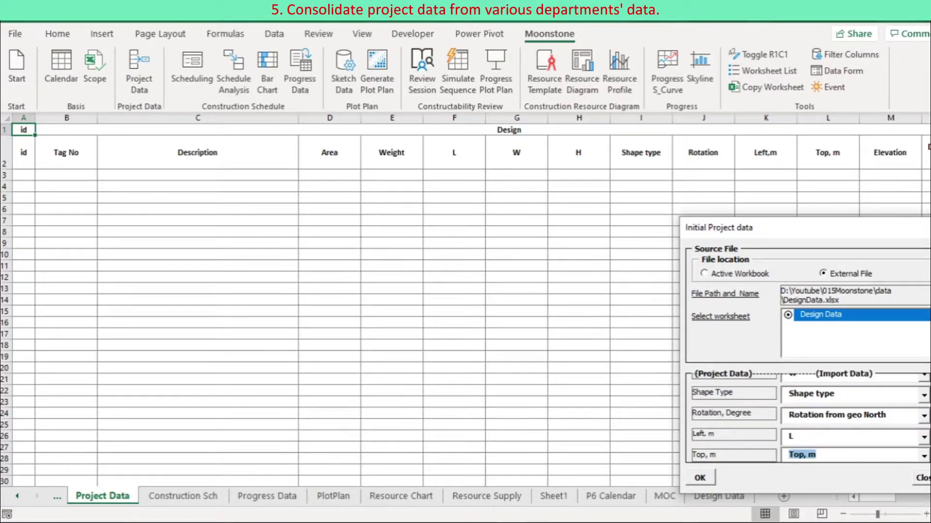
Import the mapped design data into the Project Data worksheet and close the import dialog
left_click(700, 478)
left_click(520, 310)
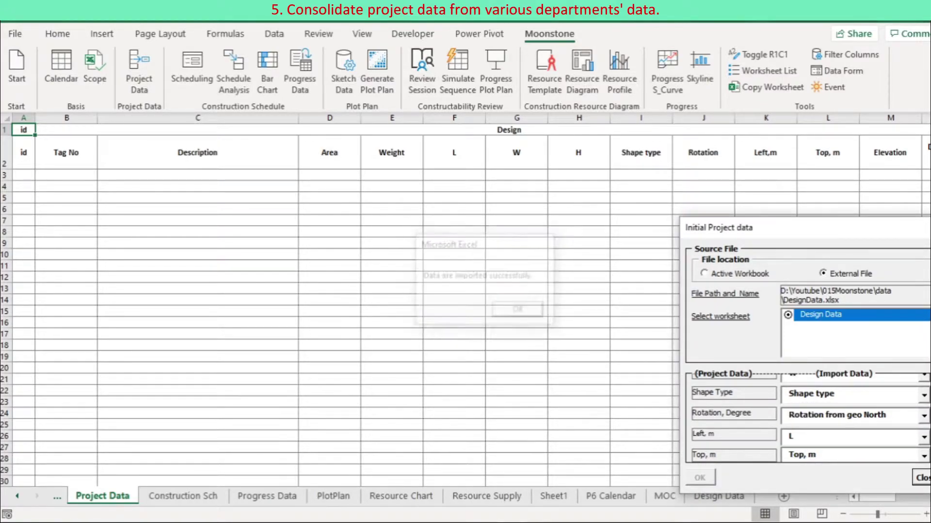
left_click(922, 478)
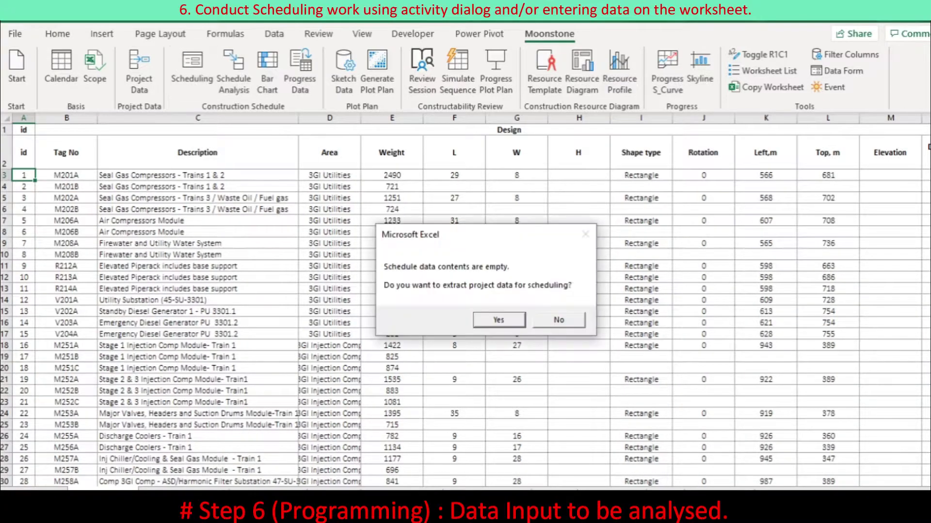
Extract the project data for scheduling, then mark activity M201A as requiring installation, with a period of 7 and start date 12/3/2020
key("Return")
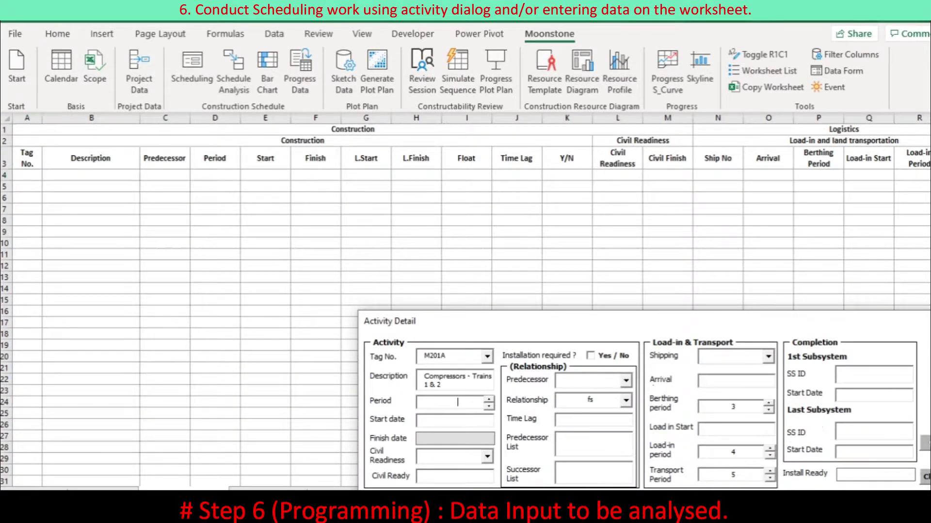
left_click(590, 355)
type("7")
key("Tab")
type("12/32020")
key("BackSpace")
key("BackSpace")
key("BackSpace")
key("BackSpace")
type("/2020")
Complete M201A with civil readiness Finish Surface, civil ready date 12/12/2018, predecessor R213A and shipping CaTRo-5812AR601A, and submit the activity
left_click(487, 456)
left_click(451, 492)
left_click(456, 477)
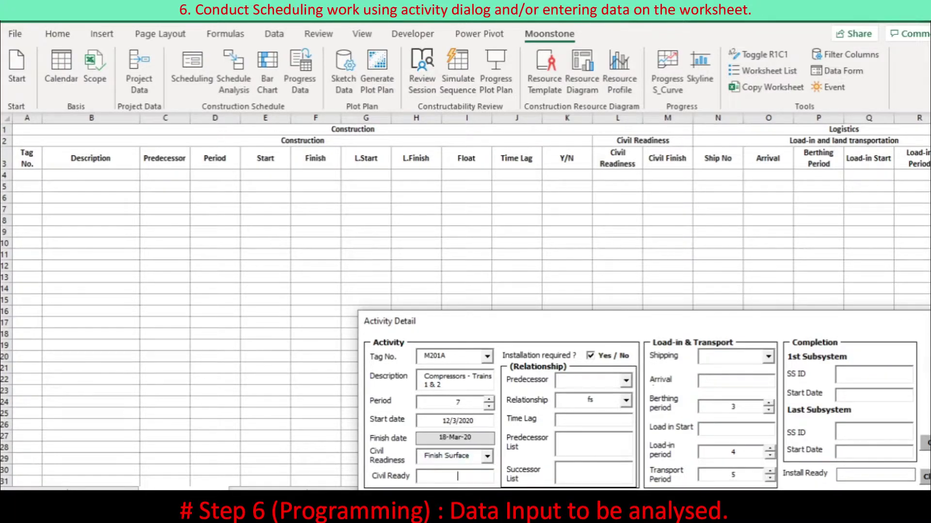
type("12/12/2018")
key("Tab")
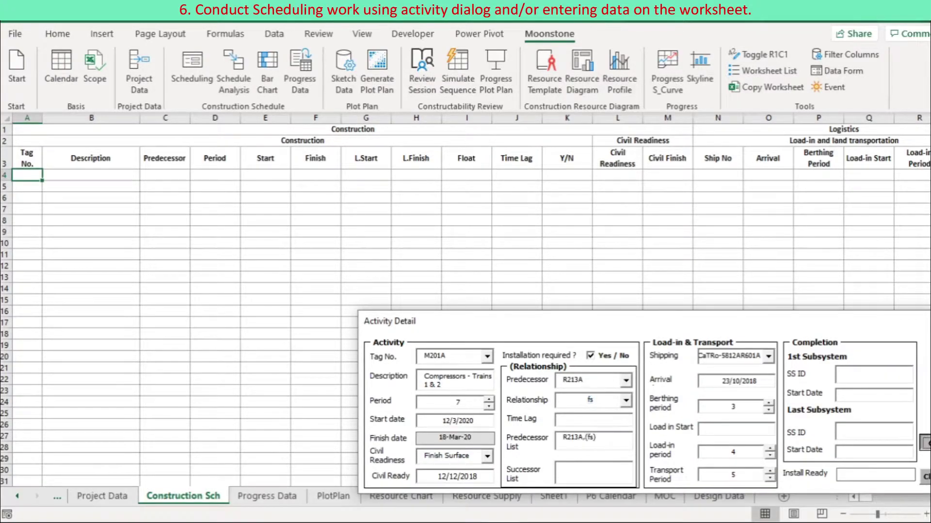
left_click(925, 443)
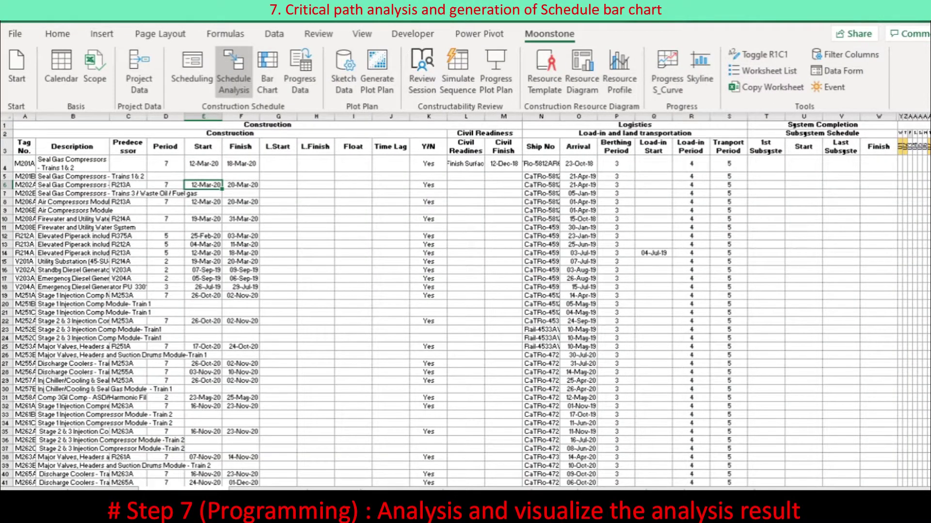
Run the critical path analysis on the construction schedule
left_click(234, 72)
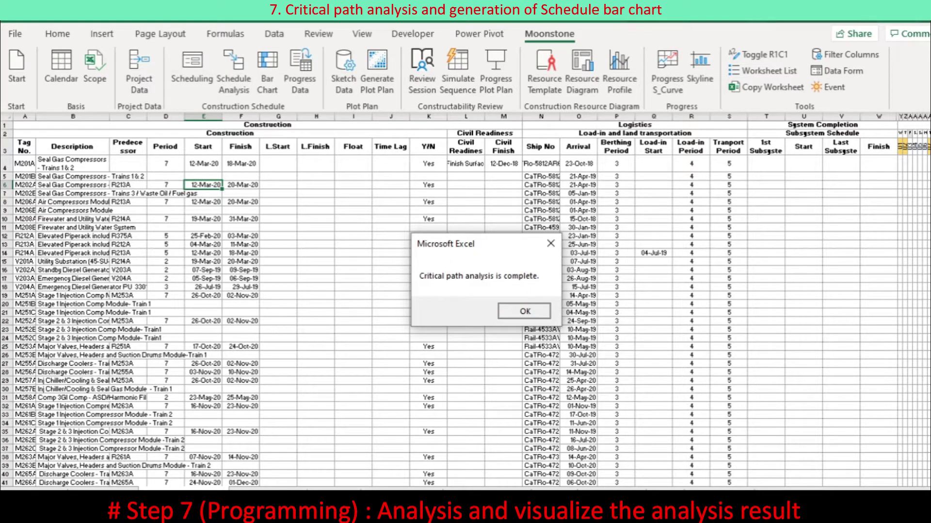
key("Return")
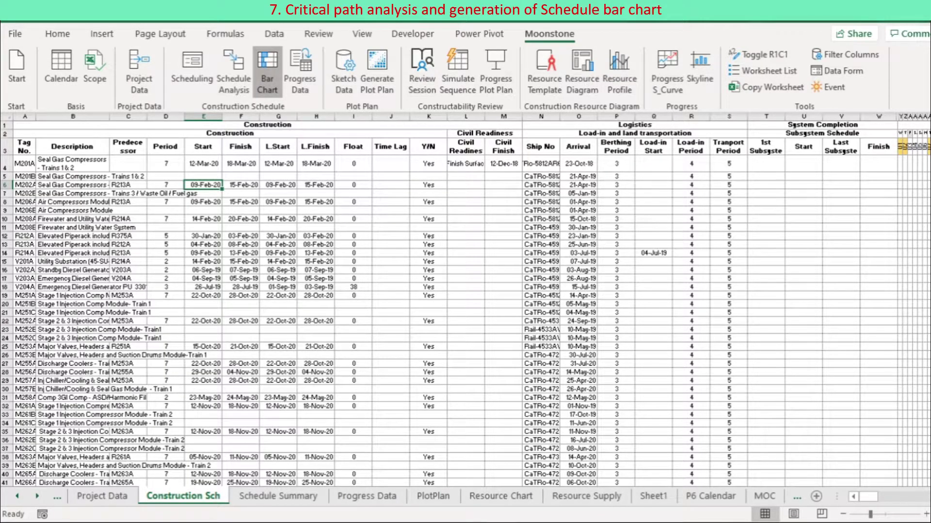
Generate the schedule bar chart for the construction schedule and populate the progress worksheet with the project data and schedule
left_click(590, 311)
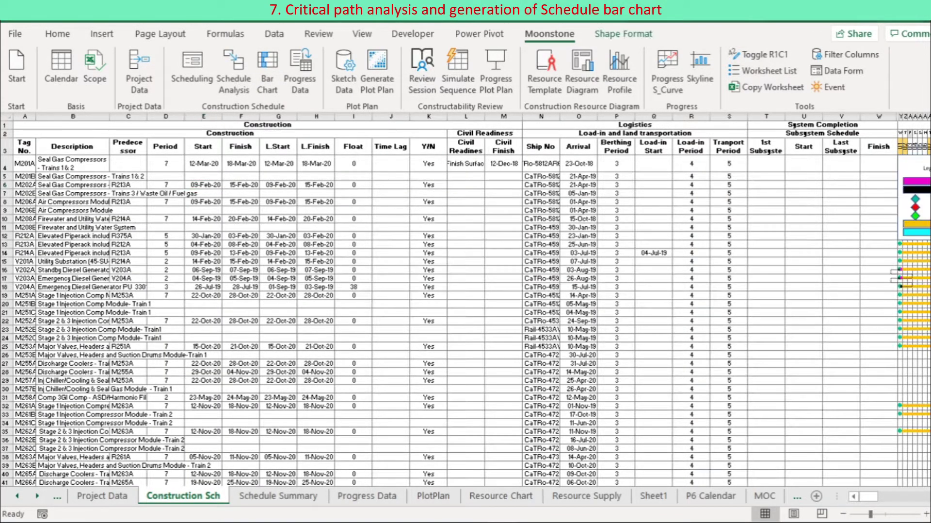
scroll(472, 300, "right", 10)
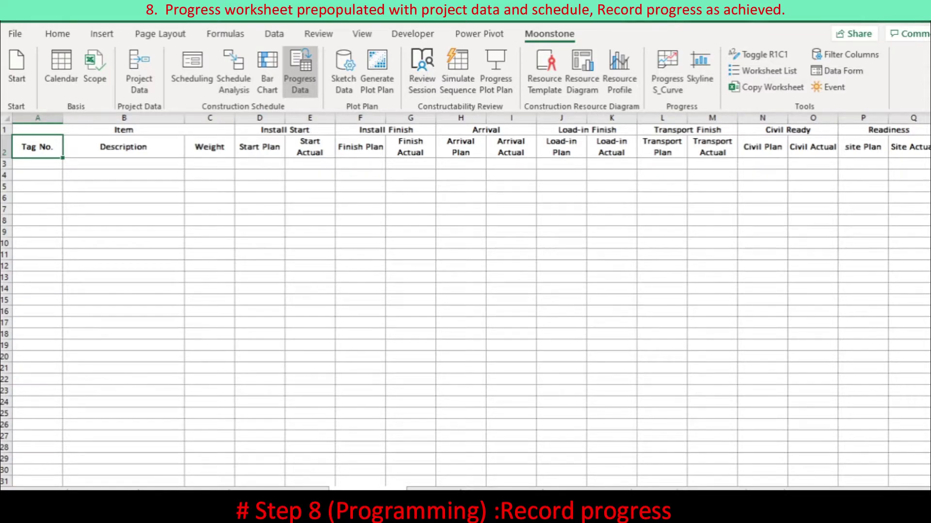
left_click(300, 71)
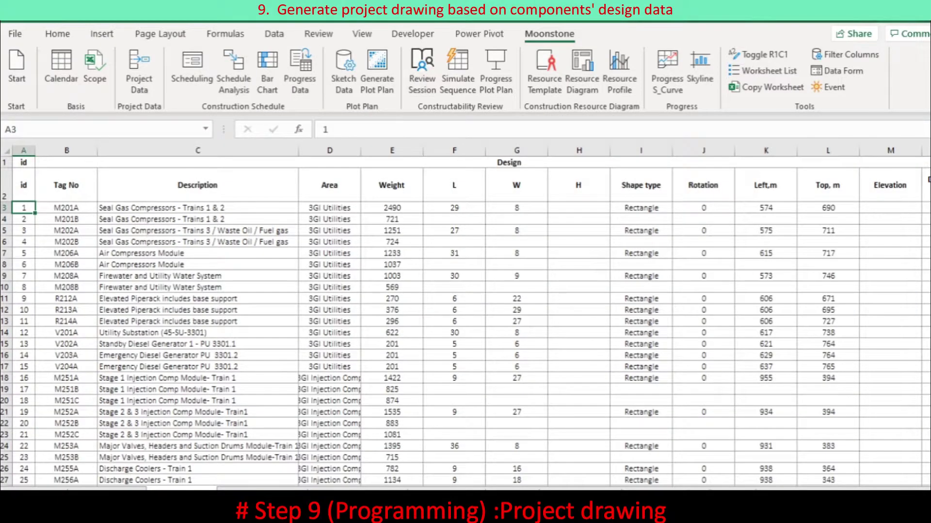
Generate a new plot plan from the components' design data in the L through Top, m columns of Project Data
left_click(66, 208)
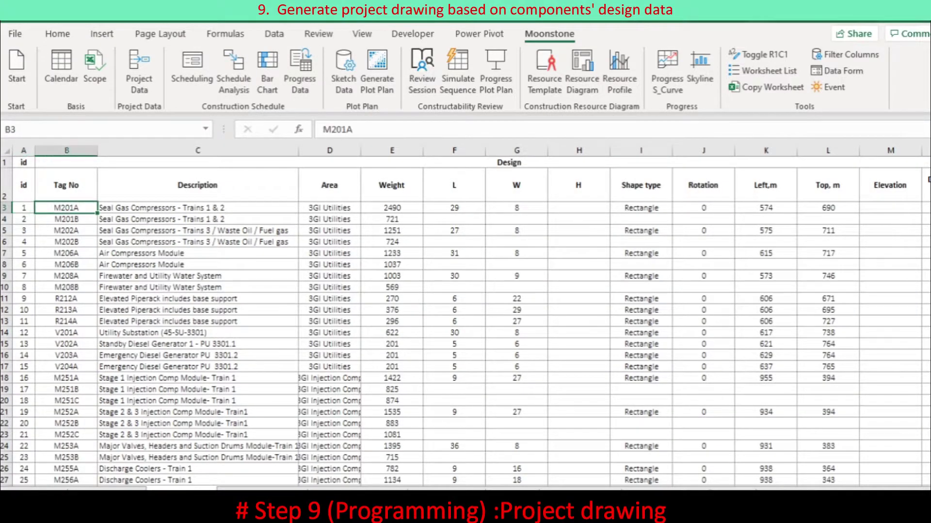
left_click_drag(455, 208, 828, 208)
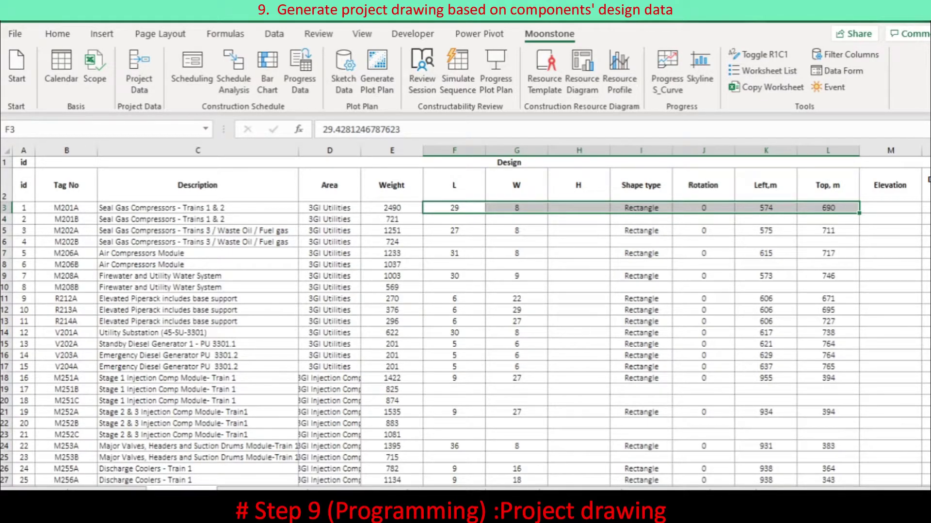
left_click_drag(454, 150, 828, 151)
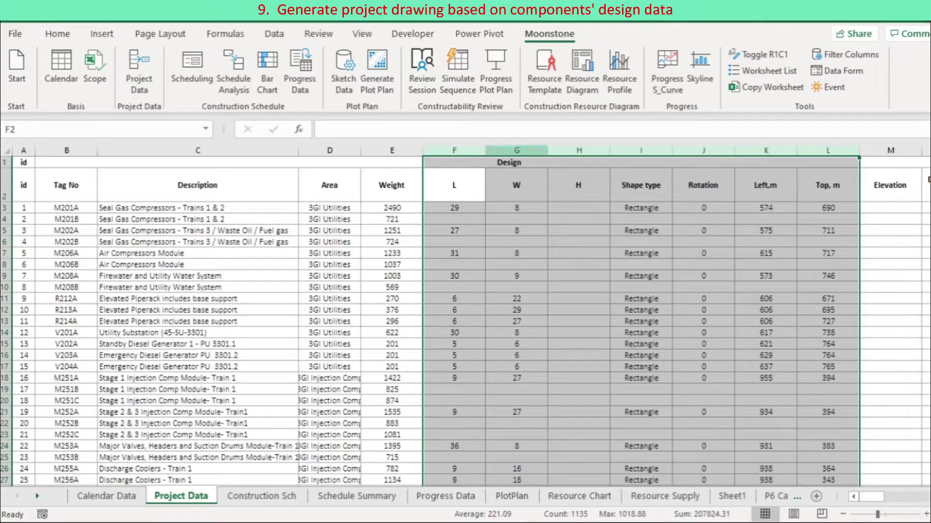
left_click(377, 72)
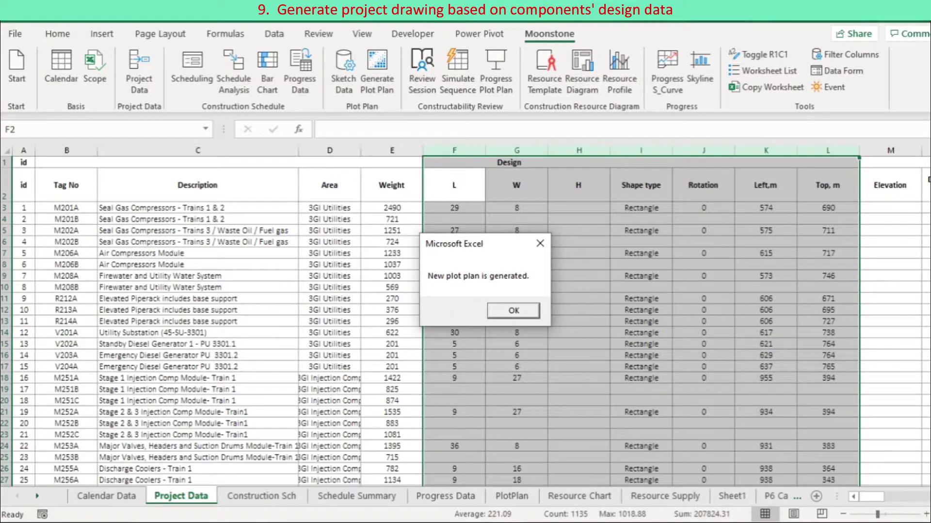
left_click(513, 311)
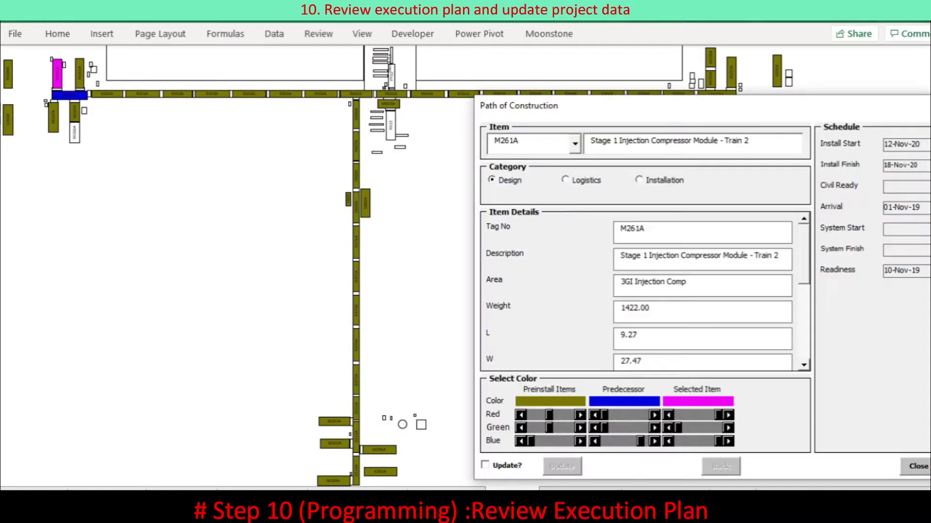
Review the Design, Logistics and Installation details of item M261A in the Path of Construction review
left_click(509, 181)
left_click_drag(803, 254, 804, 309)
left_click(586, 180)
left_click(664, 181)
left_click_drag(804, 309, 804, 271)
left_click(508, 181)
Show item M262A in the Path of Construction review and close the review
left_click(575, 144)
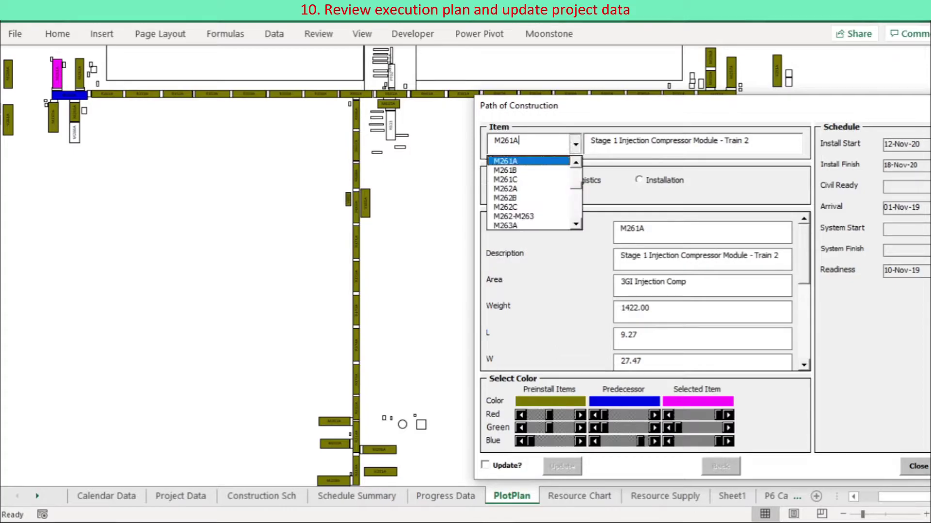
left_click(506, 189)
key("Return")
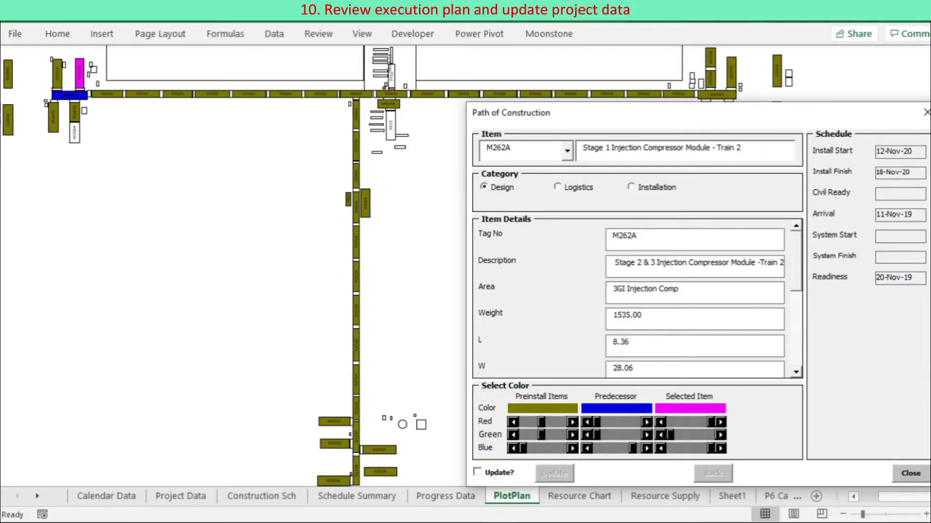
left_click(910, 474)
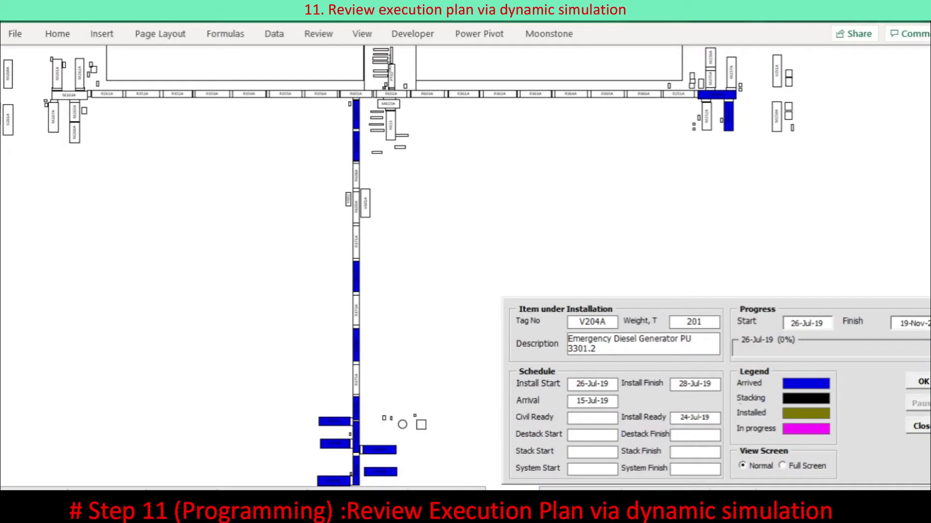
Run the dynamic installation sequence simulation on the plot plan in the Normal screen view
left_click_drag(698, 291, 672, 292)
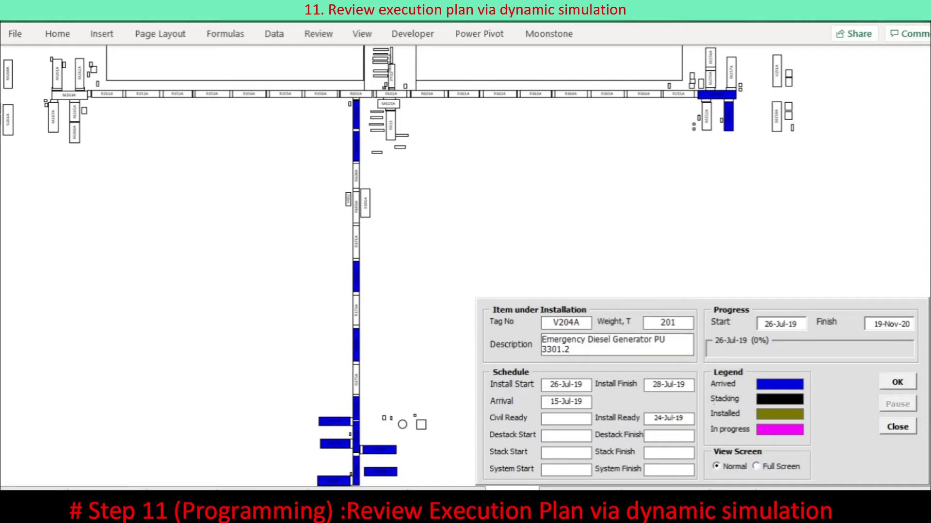
left_click(897, 382)
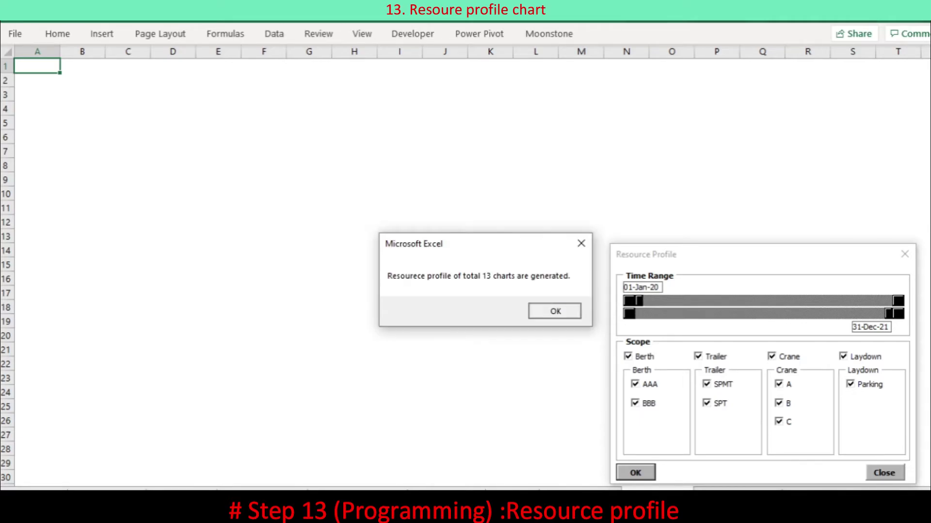
Finish generating the resource profile charts for berths, trailers, cranes and laydown, and close the Resource Profile dialog
left_click(554, 311)
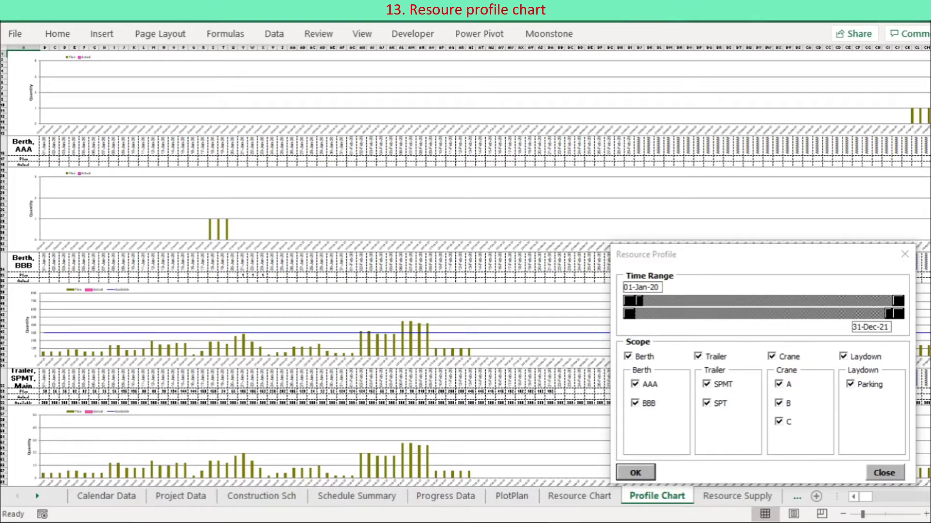
left_click(885, 473)
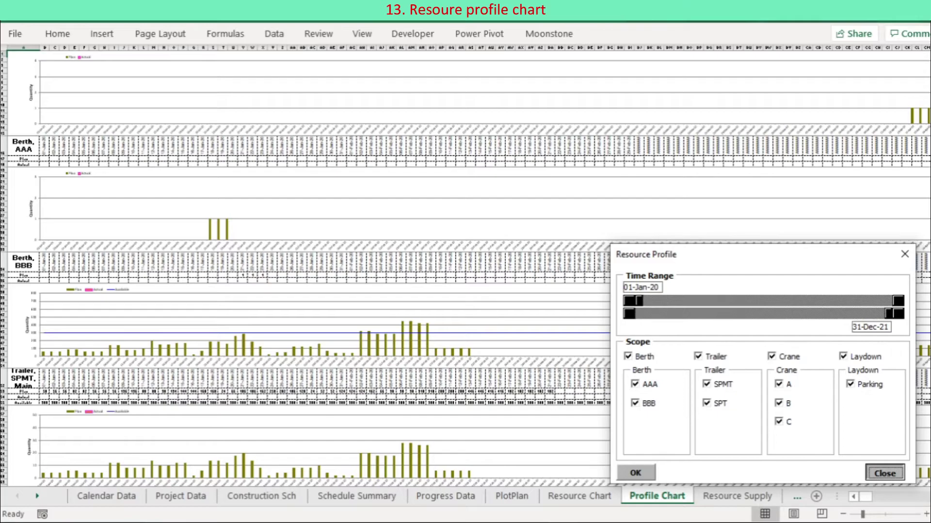
left_click(884, 473)
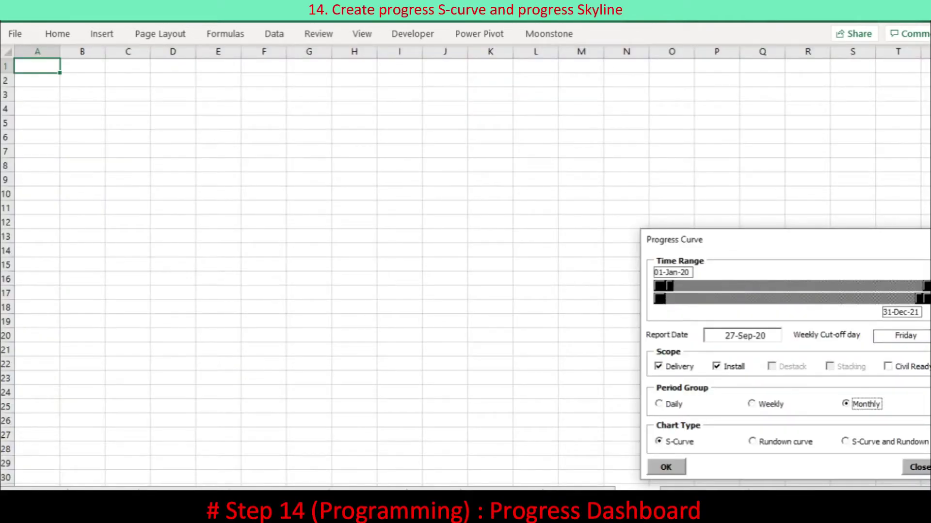
Generate monthly S-curves for Delivery and Install from 01-Jan-20 to 31-Dec-21, and close the Progress Curve dialog
key("Return")
key("Return")
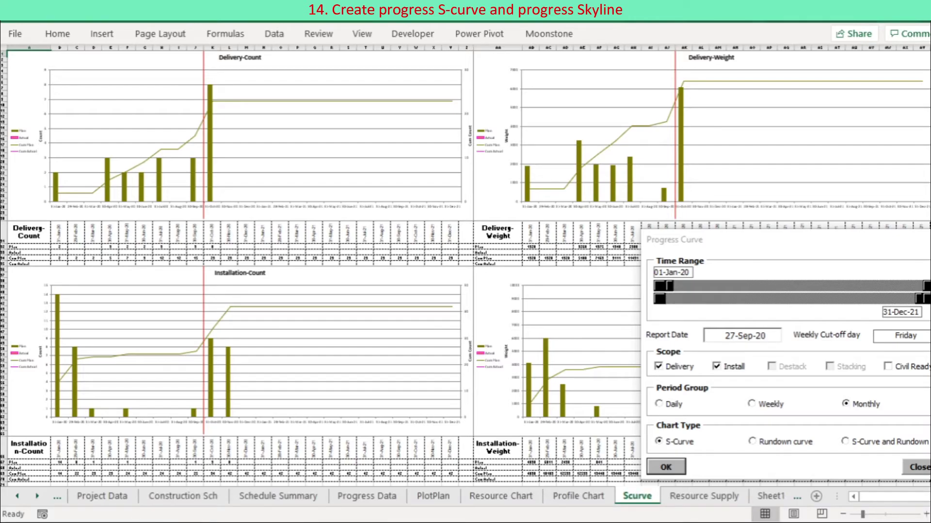
left_click(919, 468)
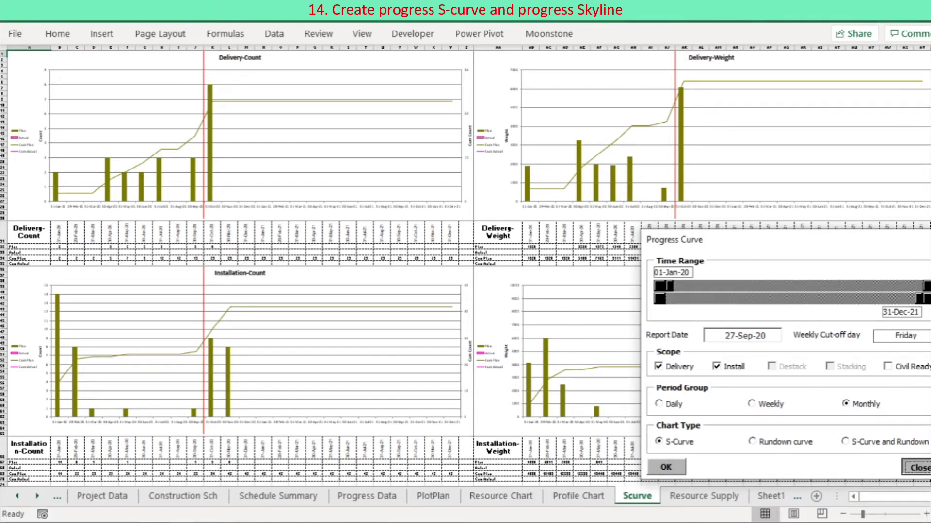
Generate weekly skyline diagrams for Delivery and Install with the time range starting 01-Jan-20, and close the Skyline Diagram dialog
left_click(549, 34)
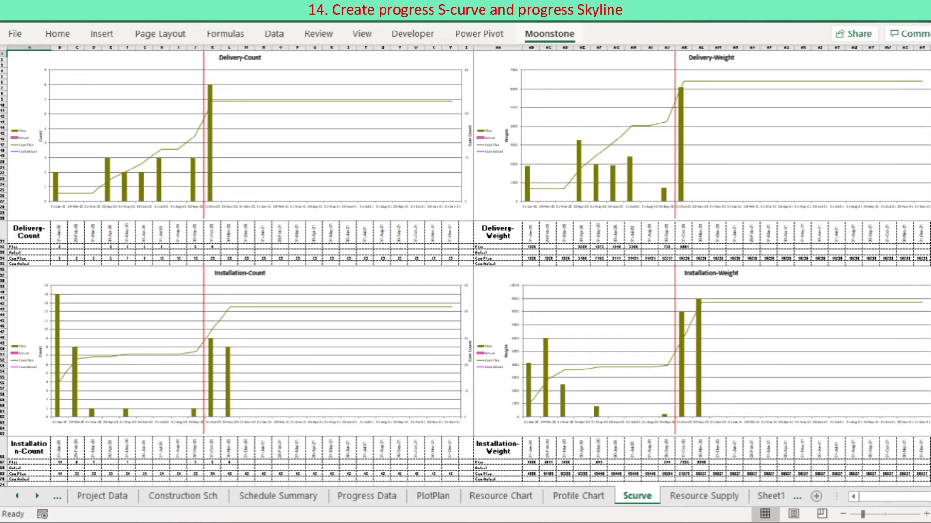
left_click(700, 67)
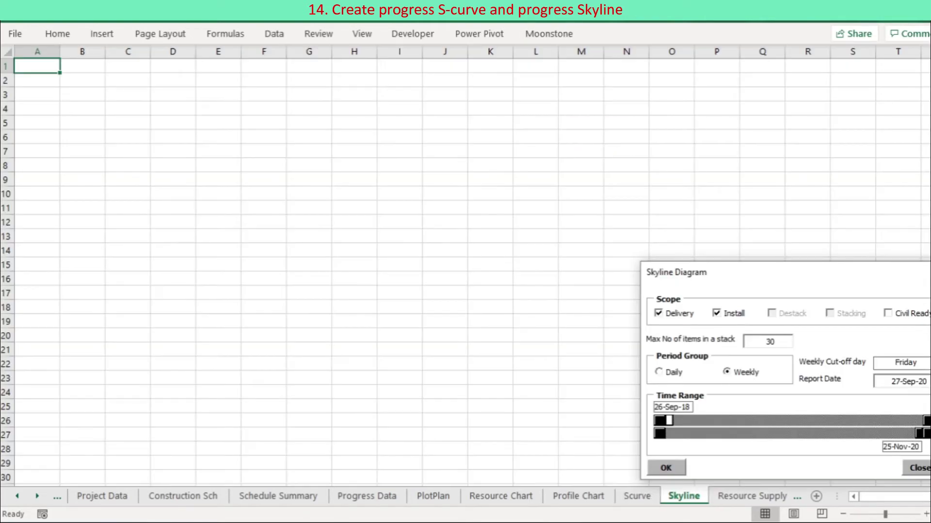
left_click_drag(669, 421, 814, 421)
left_click(666, 468)
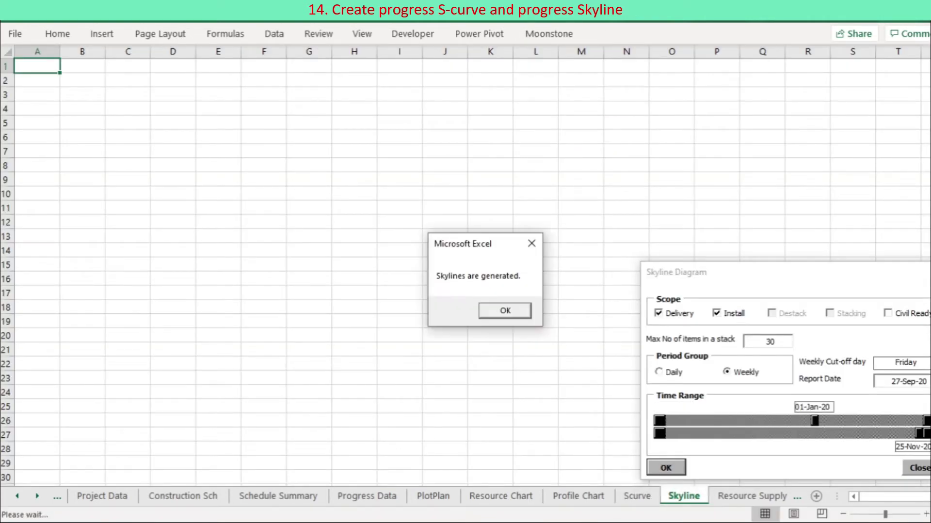
key("Return")
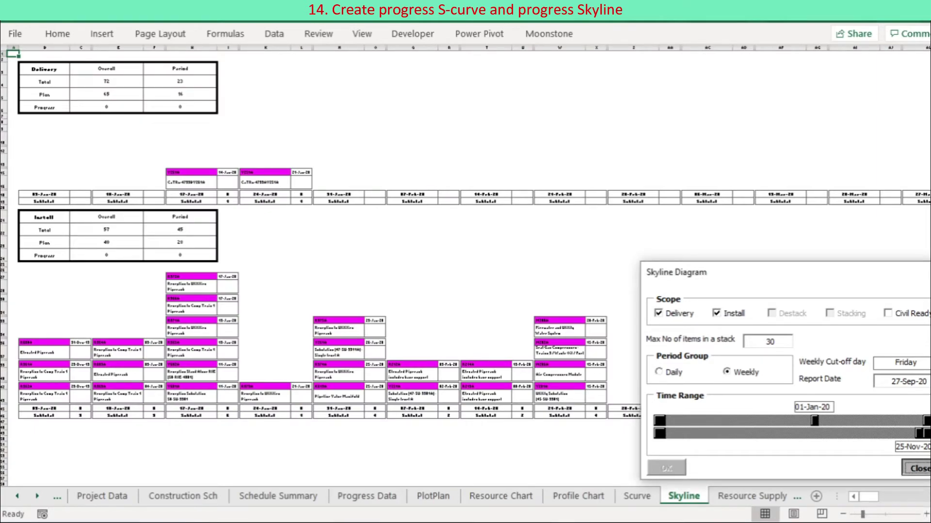
left_click(918, 468)
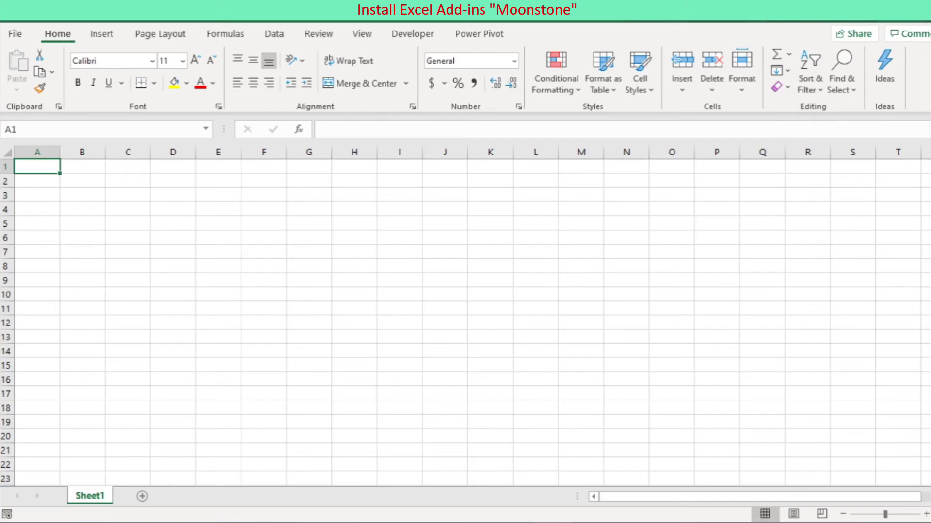
Install the Moonstone Excel add-in from MoonstoneR1.xlam in D:\Youtube\015Moonstone\MoonstoneR1, replacing the existing file, and enable it
left_click(15, 33)
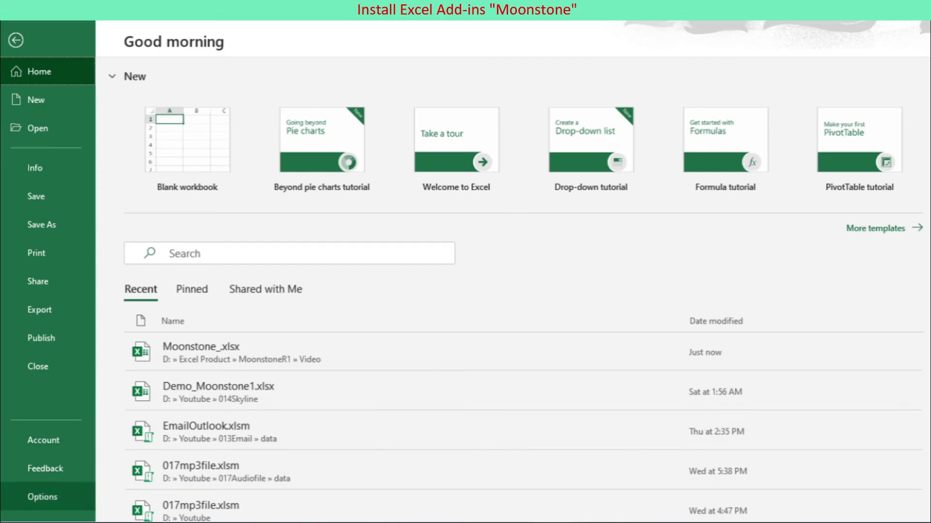
left_click(42, 497)
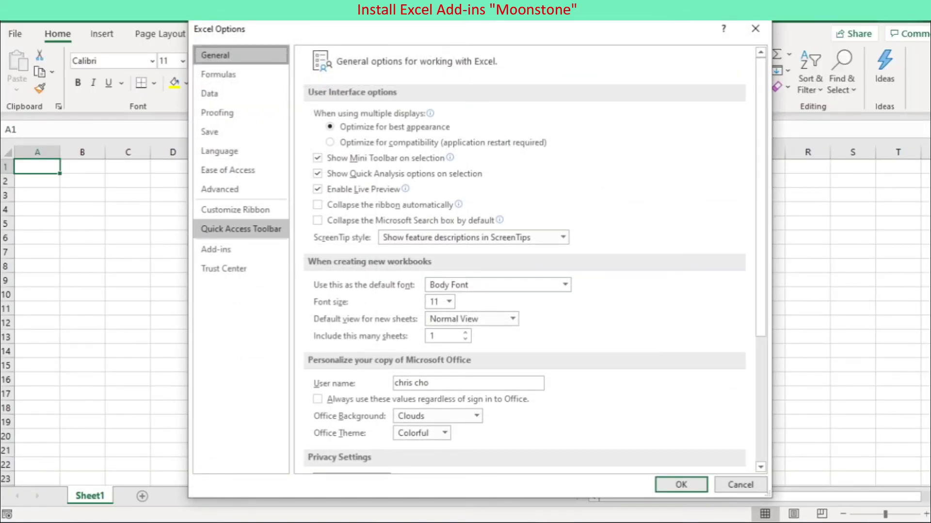
left_click(215, 249)
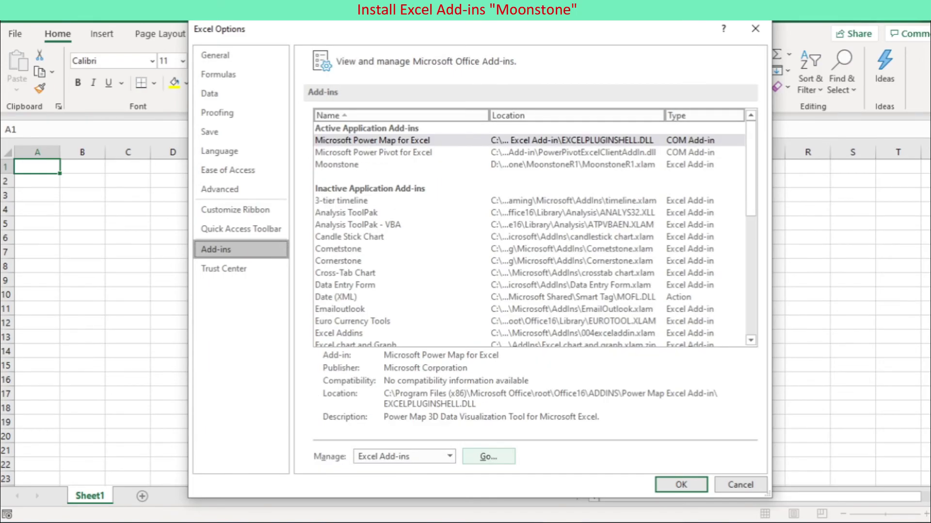
left_click(488, 457)
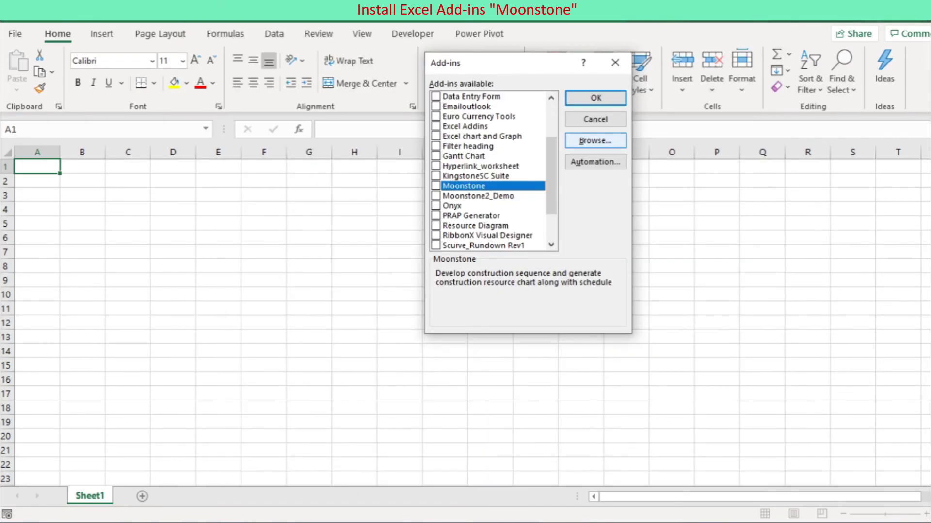
key("alt+b")
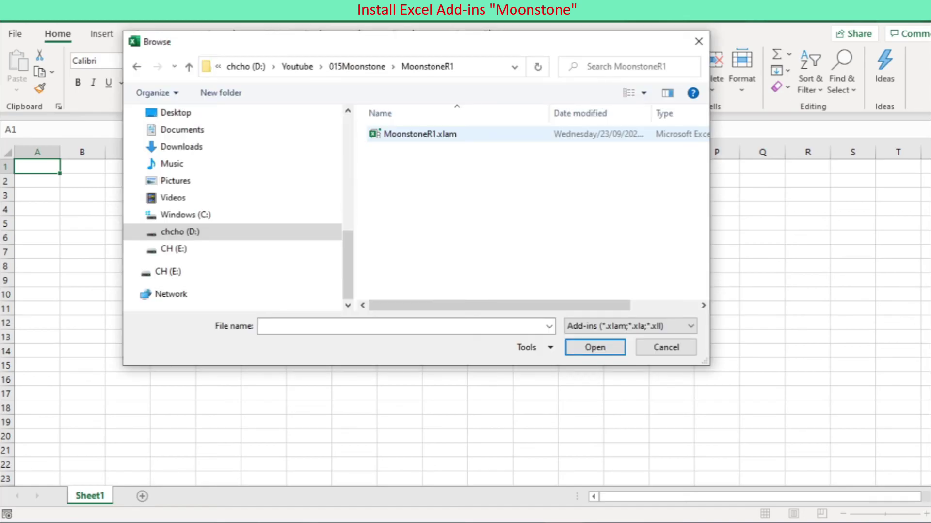
double_click(420, 134)
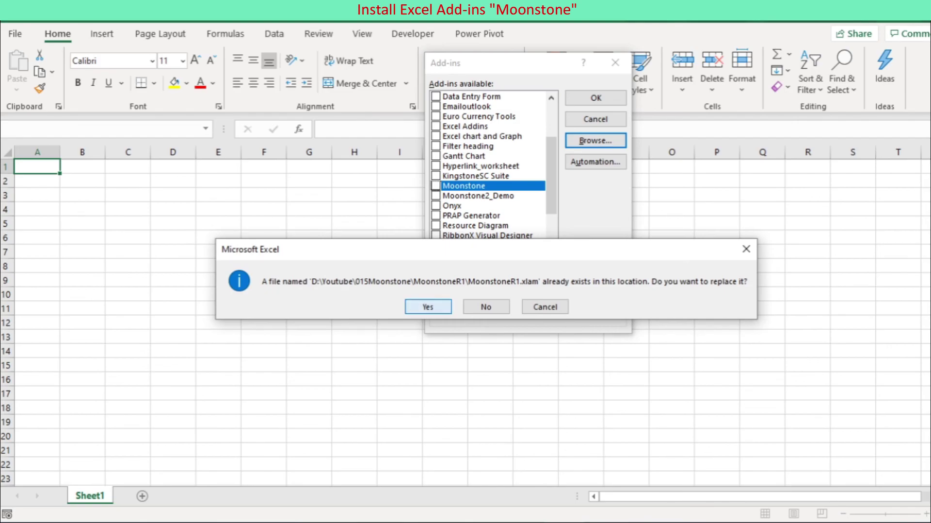
key("Return")
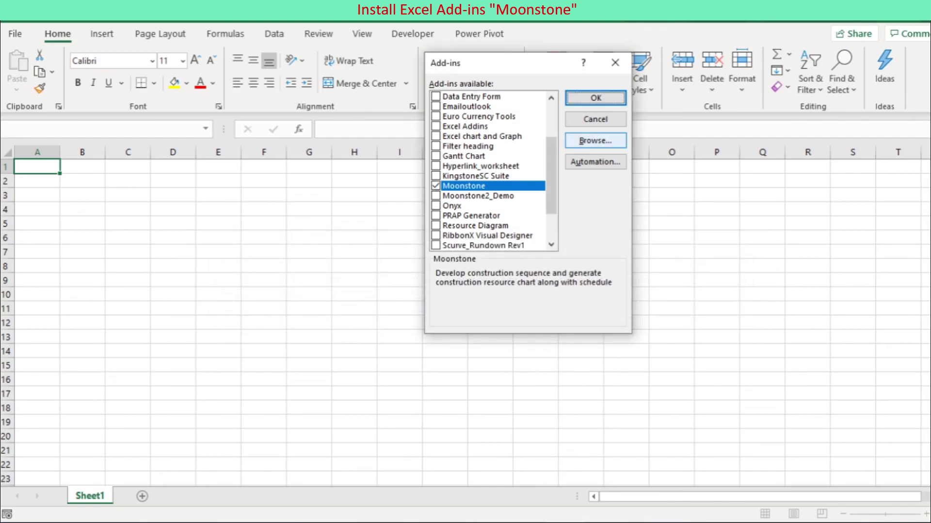
key("Return")
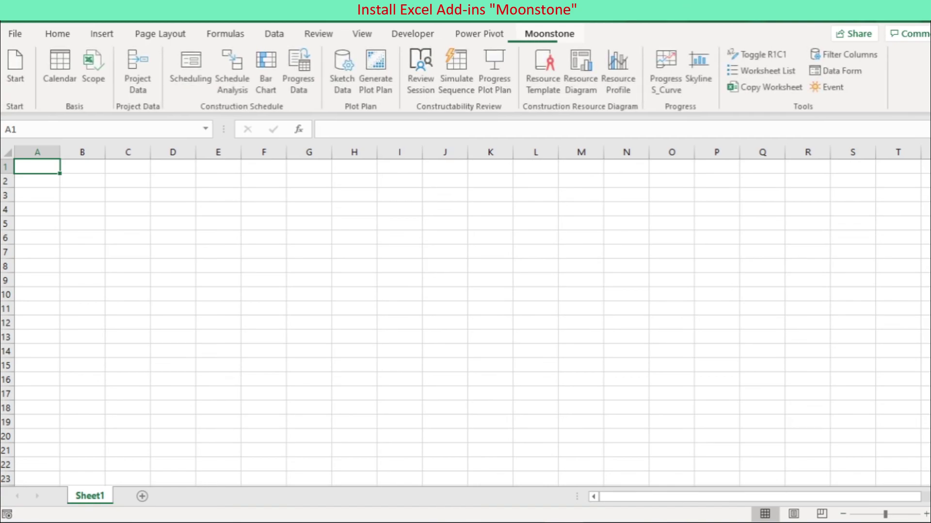